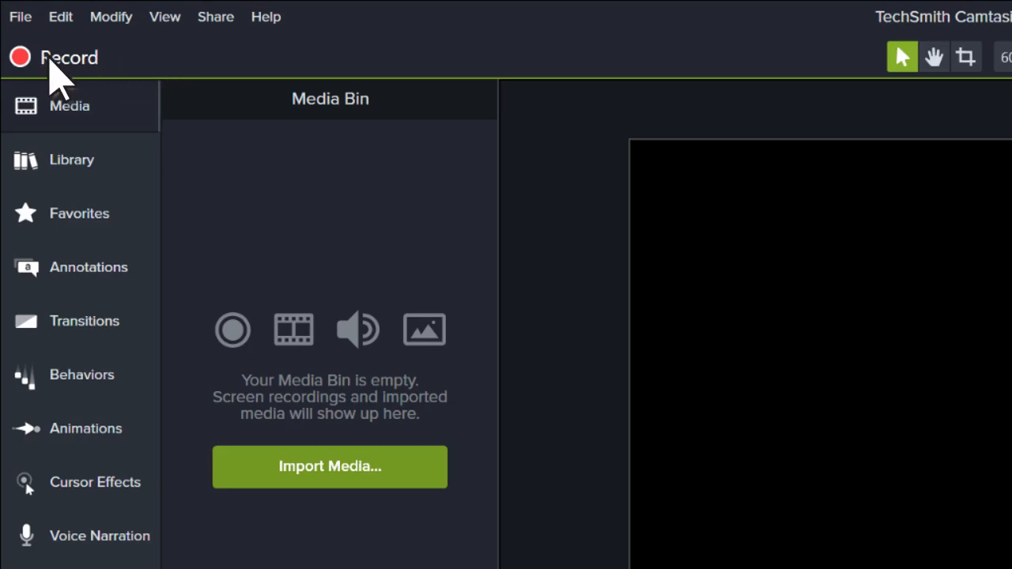
Open the screen recorder and turn the microphone input on for a full-screen recording
left_click(50, 63)
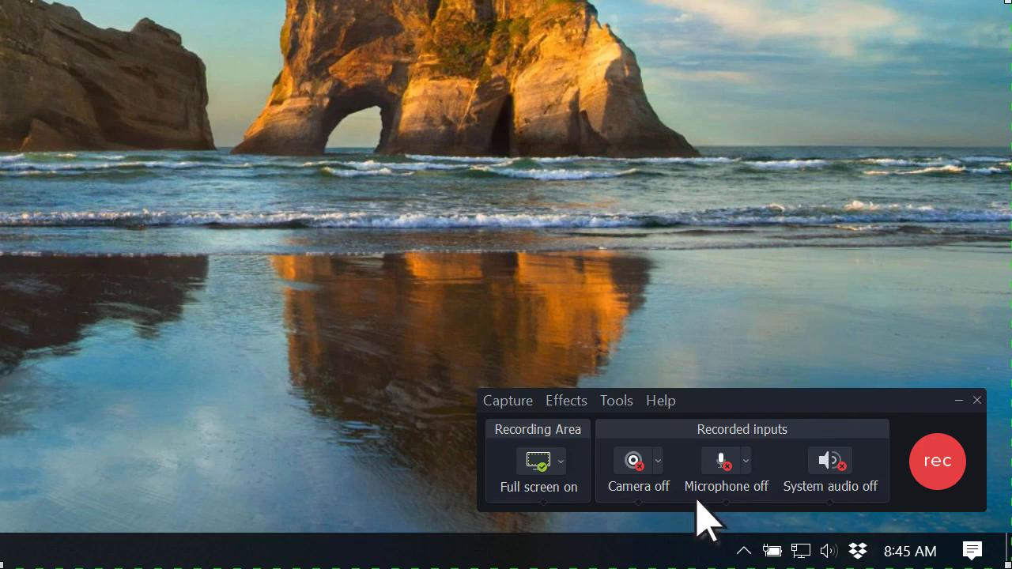
left_click(730, 466)
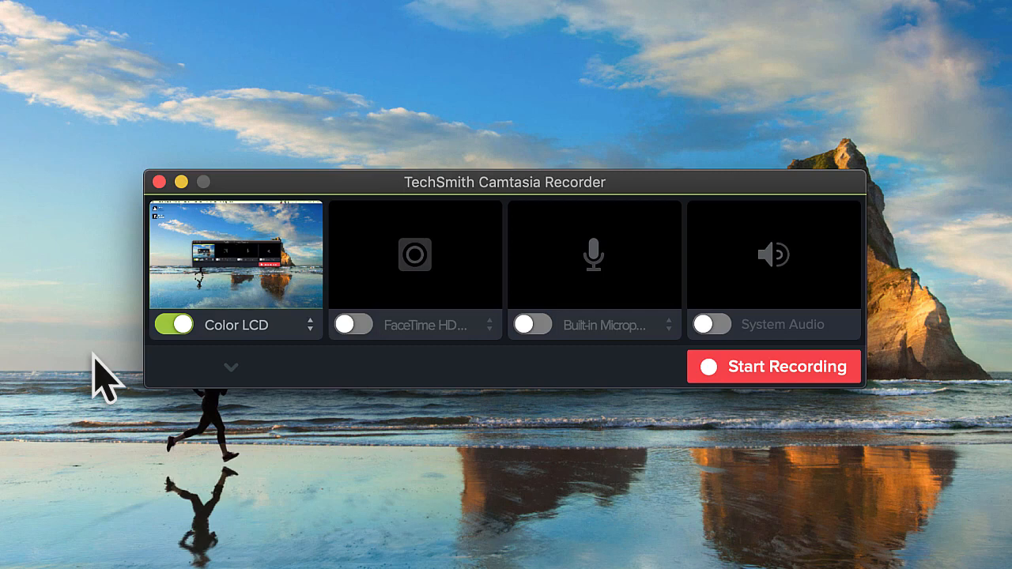
Toggle the Mac recorder's Color LCD screen, FaceTime HD camera, built-in microphone and system audio inputs
left_click(166, 325)
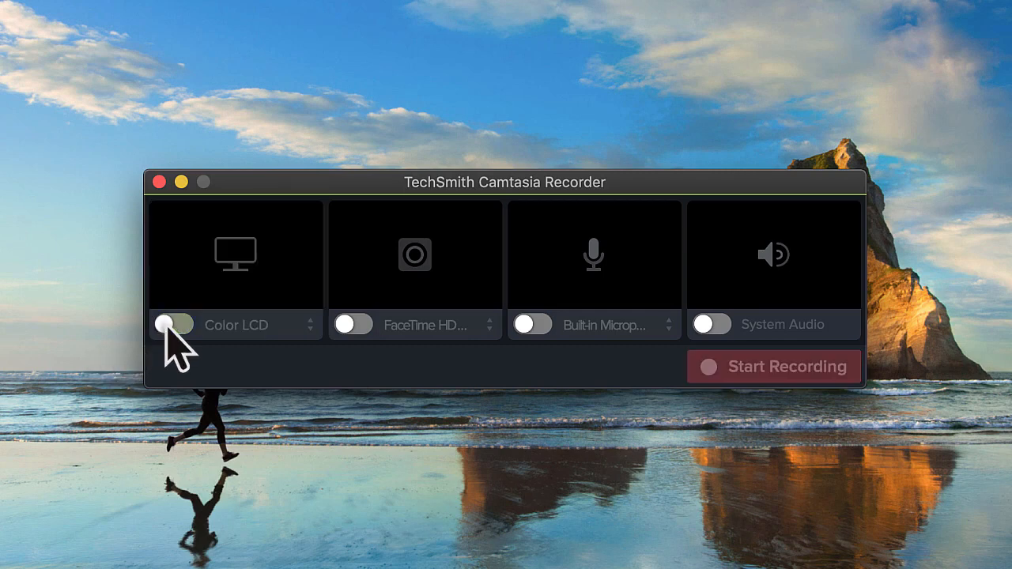
left_click(166, 324)
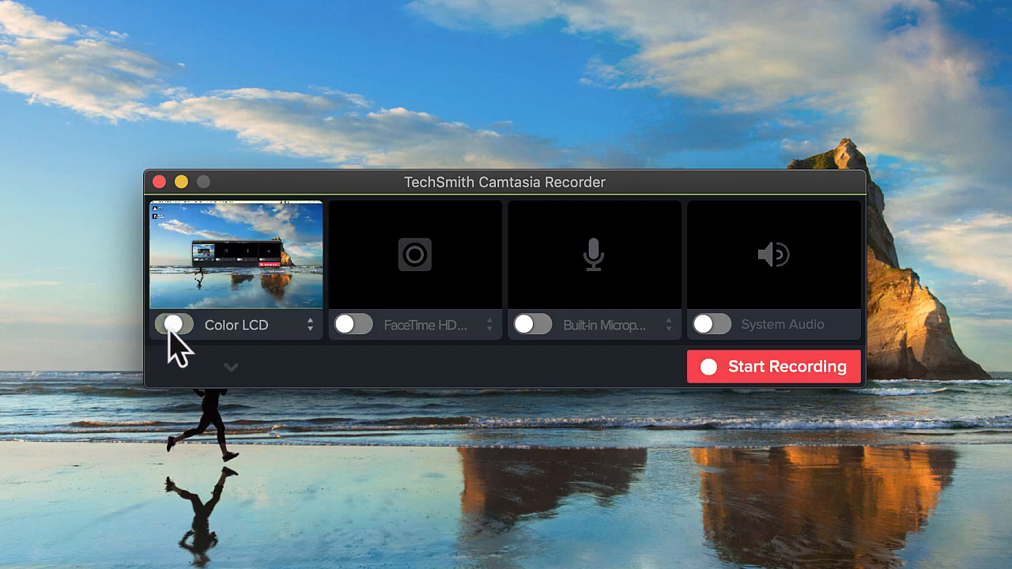
left_click(356, 325)
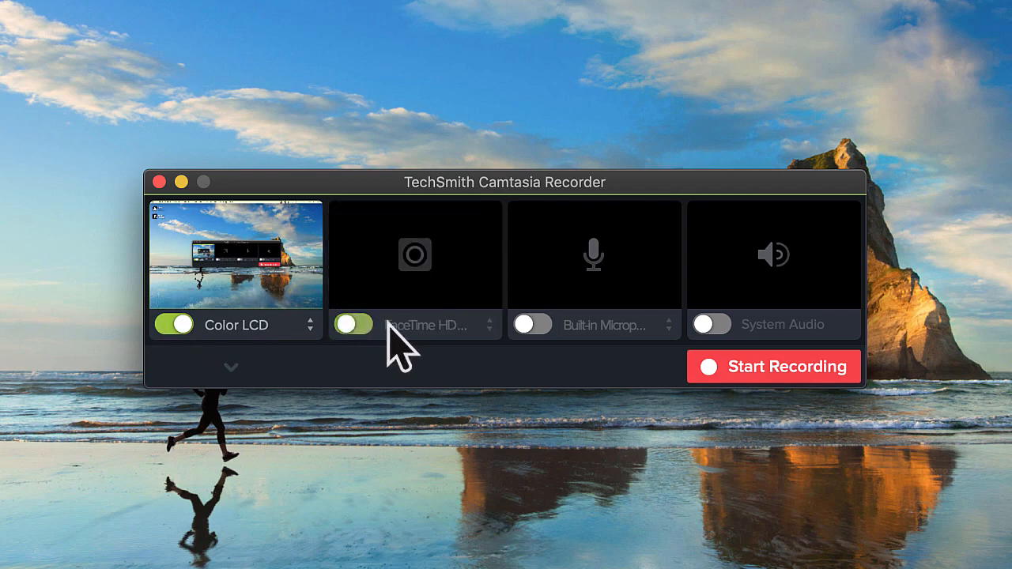
left_click(534, 327)
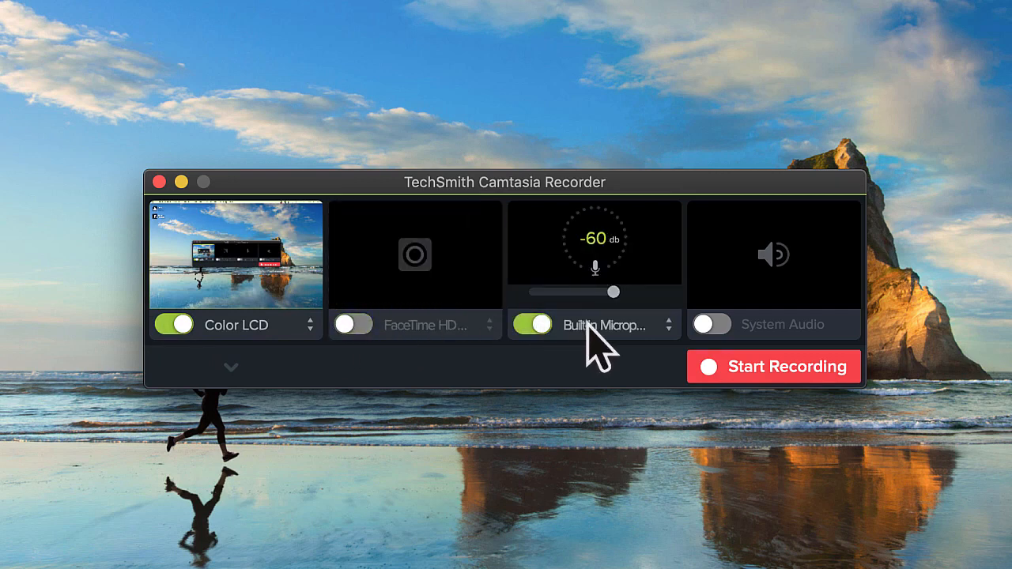
left_click(716, 324)
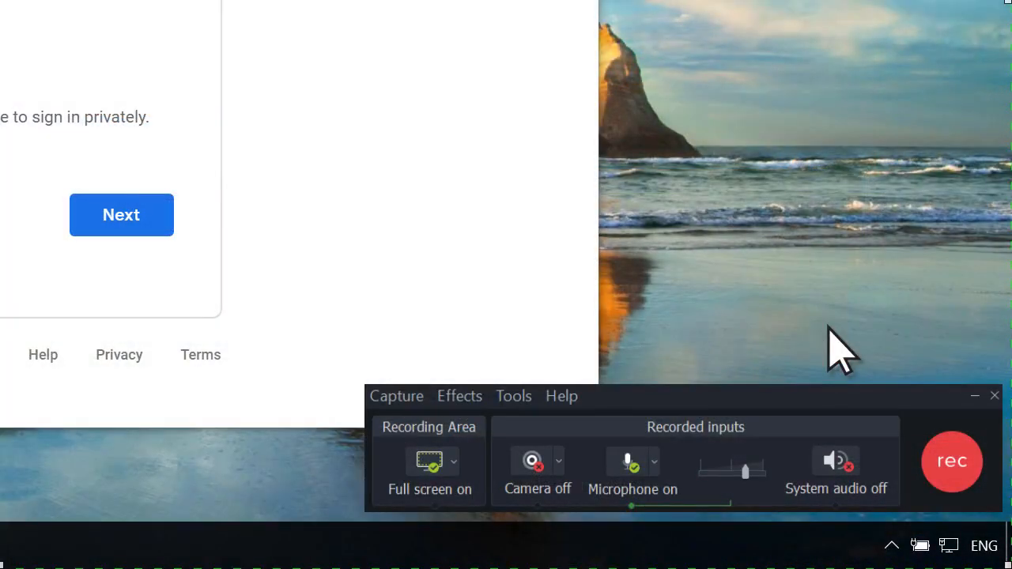
Start the full-screen recording, and bring up the recorder controls when the demonstration is complete
left_click(952, 464)
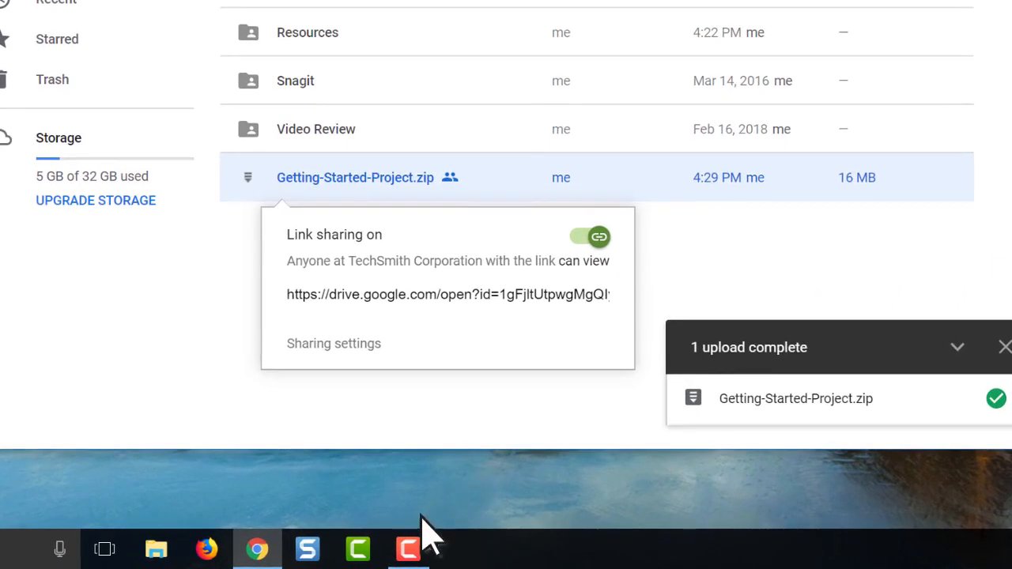
left_click(409, 548)
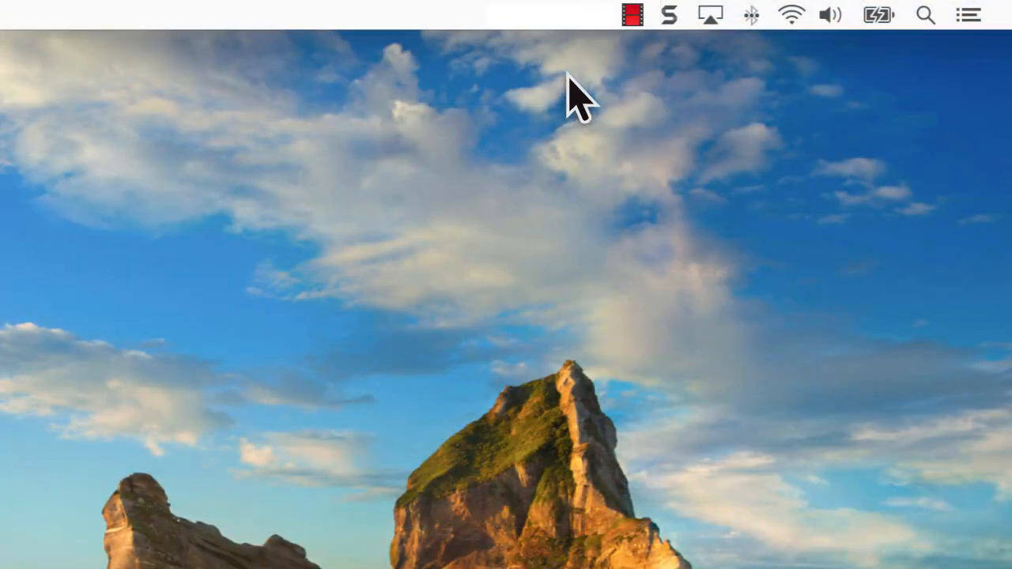
left_click(634, 18)
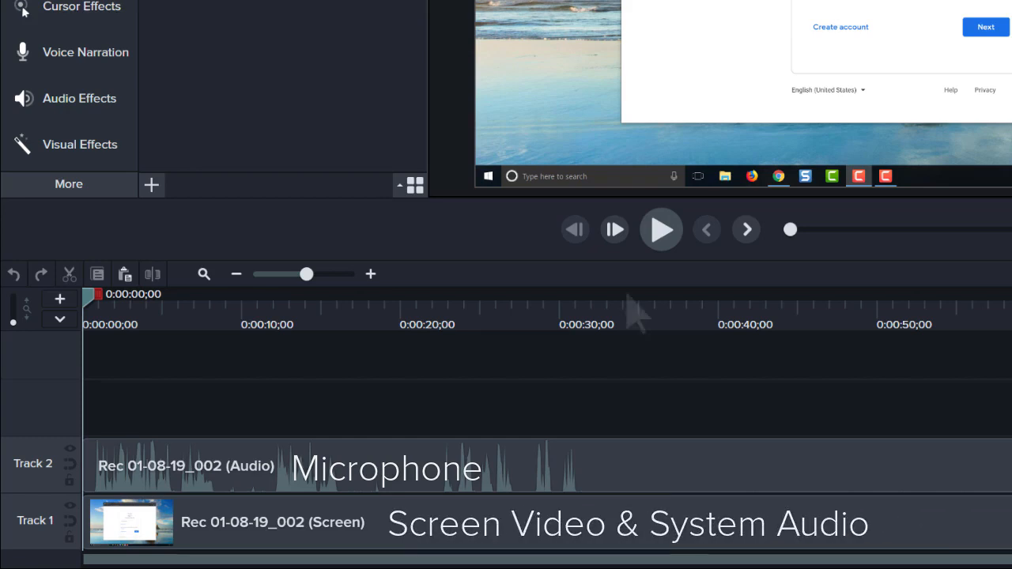
Play the recording from the start and preview the timeline up to about 17 seconds
left_click(663, 232)
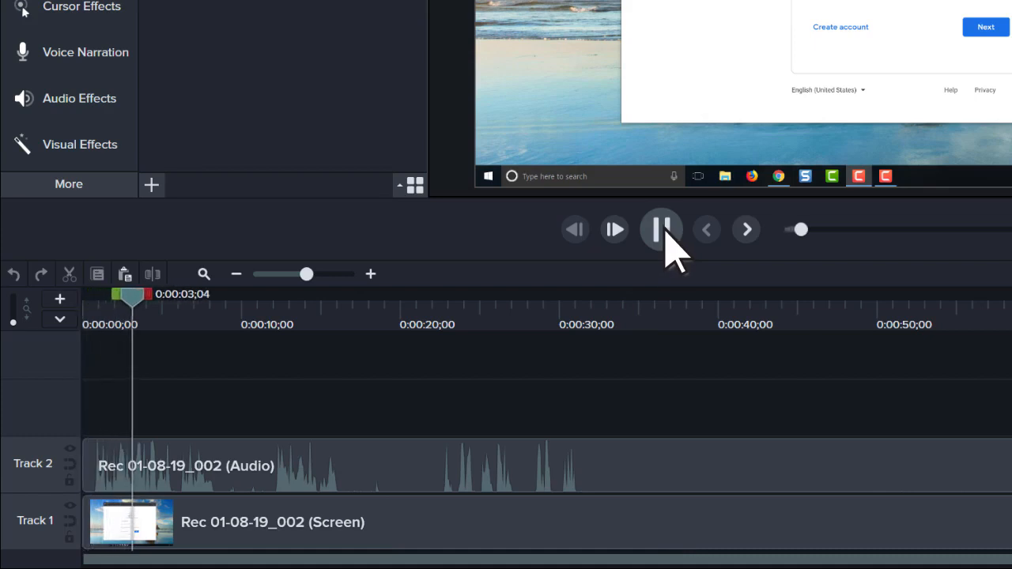
left_click(361, 339)
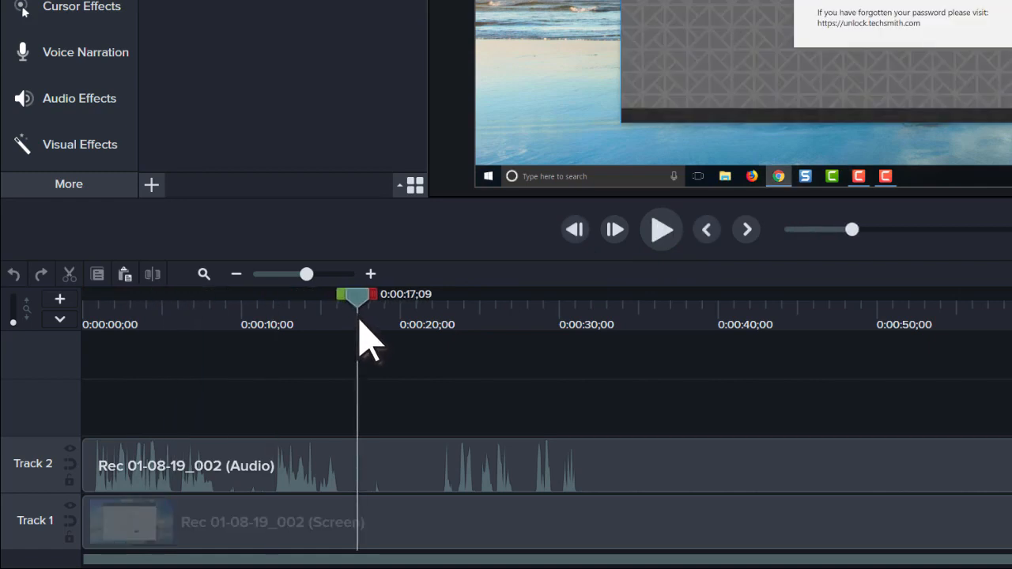
Cut the section from 0:00:04;19 to 0:00:10;06 out of the audio and screen tracks
left_click_drag(358, 299, 246, 299)
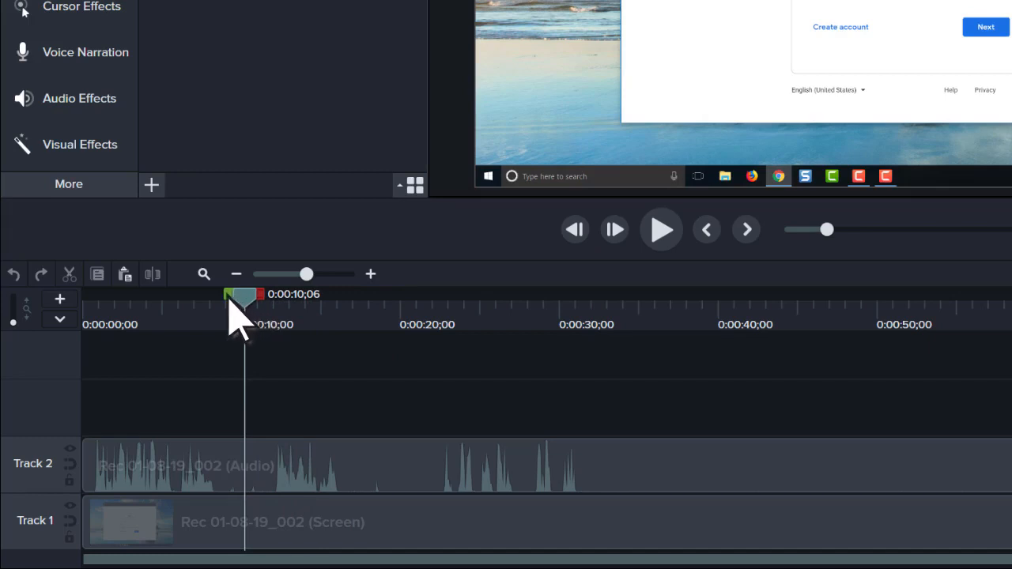
left_click_drag(228, 299, 154, 297)
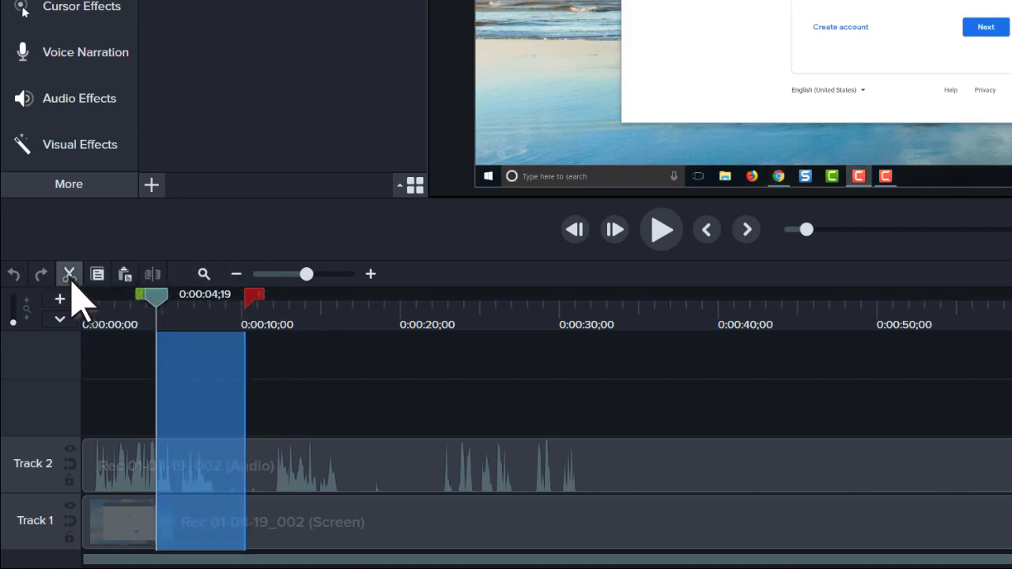
left_click(69, 275)
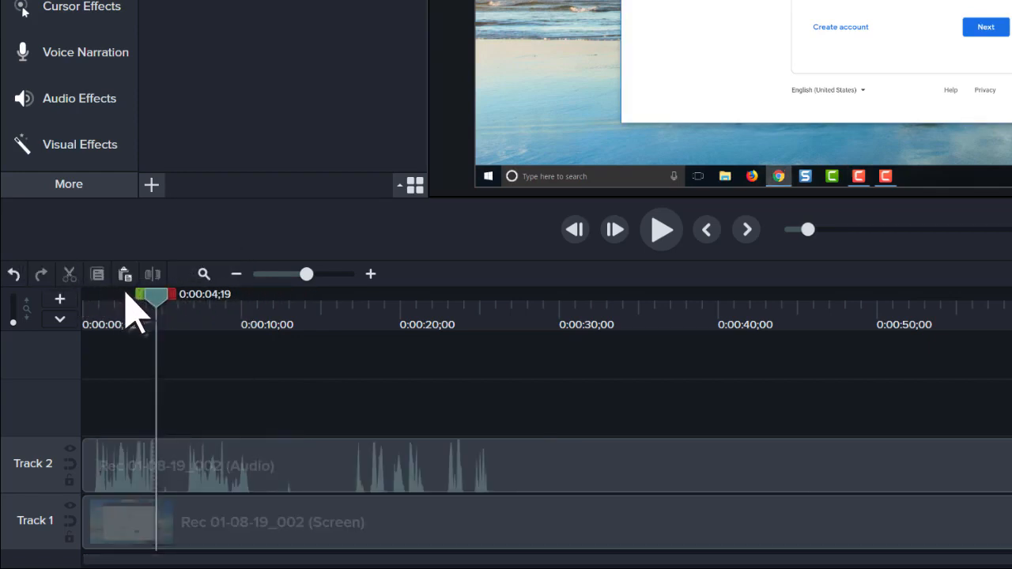
Check the footage after the edit point, undo the cut, and clear the timeline range selection
left_click_drag(156, 296, 193, 297)
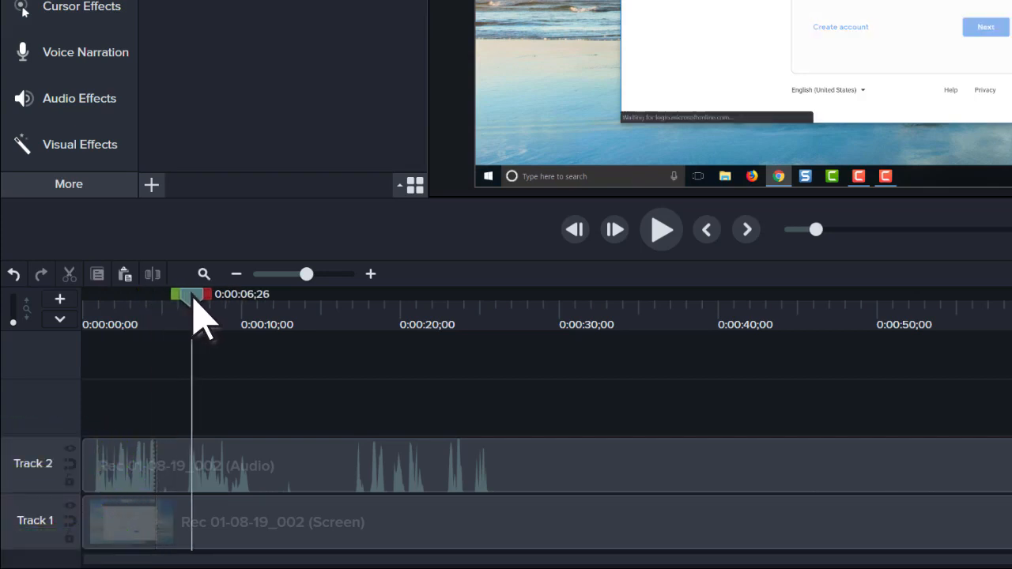
left_click(14, 275)
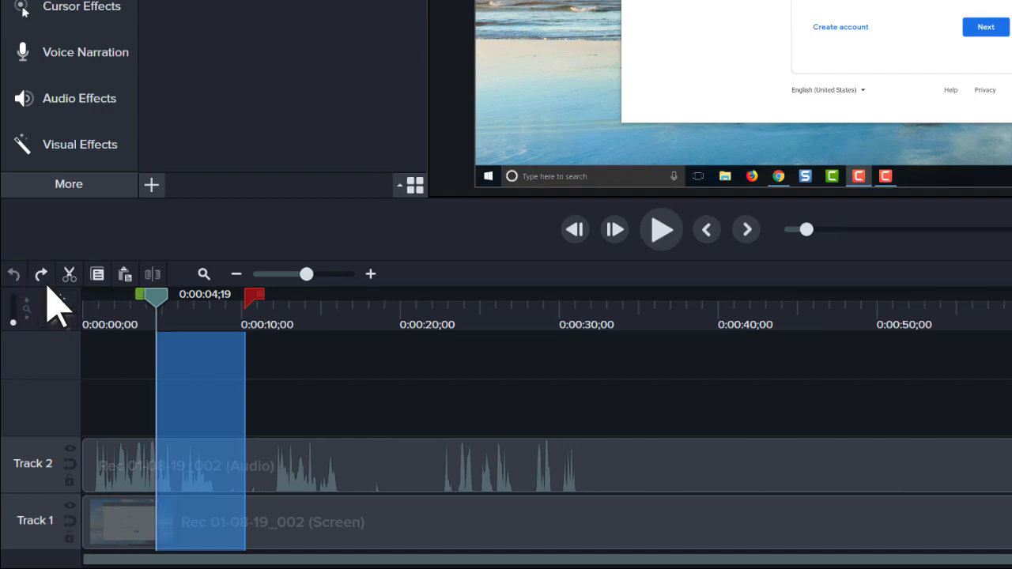
double_click(158, 301)
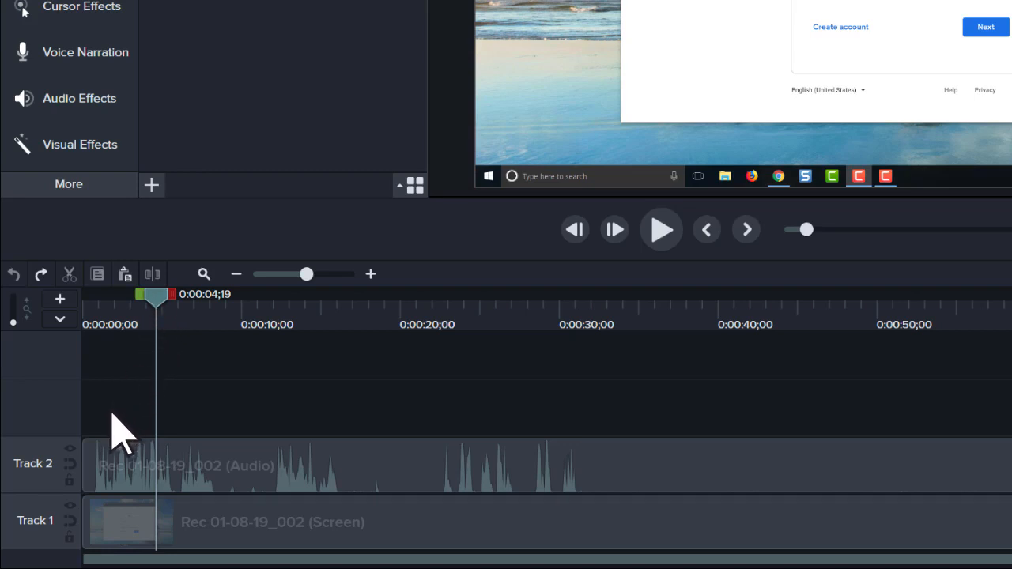
Select the clips on Track 1 and Track 2, magnify the timeline, and fit the whole timeline back into view
left_click_drag(112, 413, 80, 527)
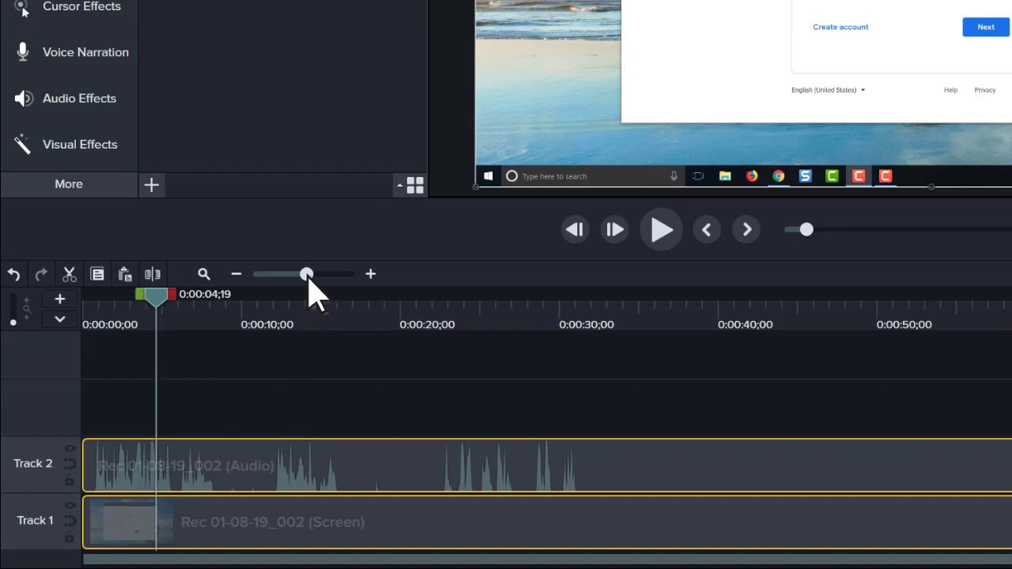
left_click_drag(310, 278, 323, 277)
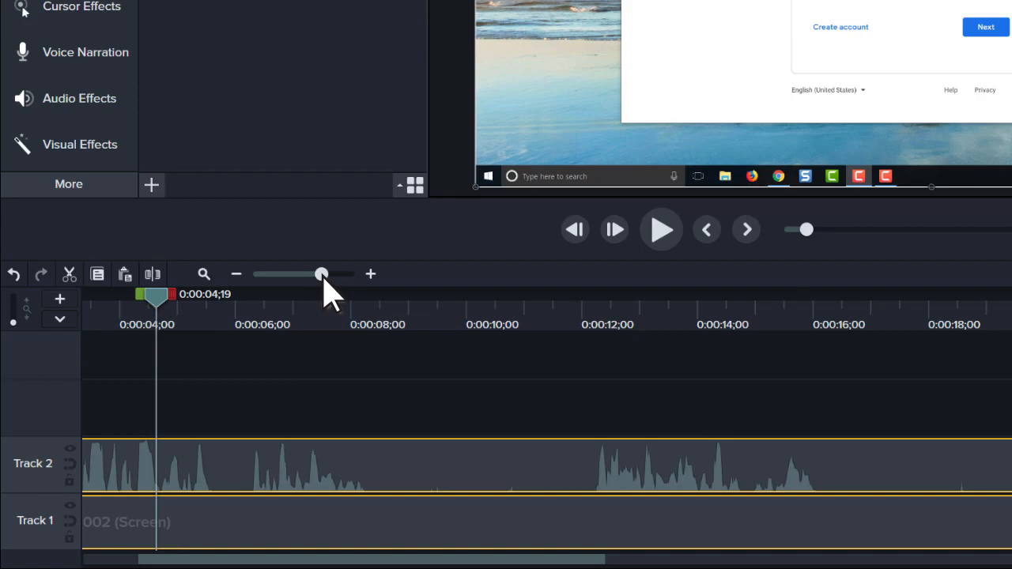
left_click(204, 277)
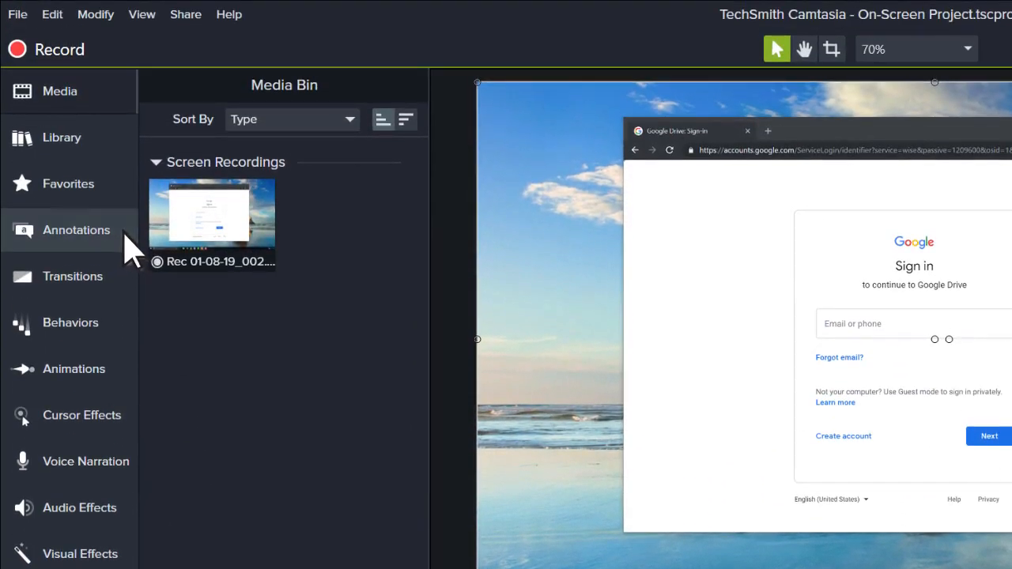
Add the red Basic-style speech bubble callout to the project
left_click(120, 231)
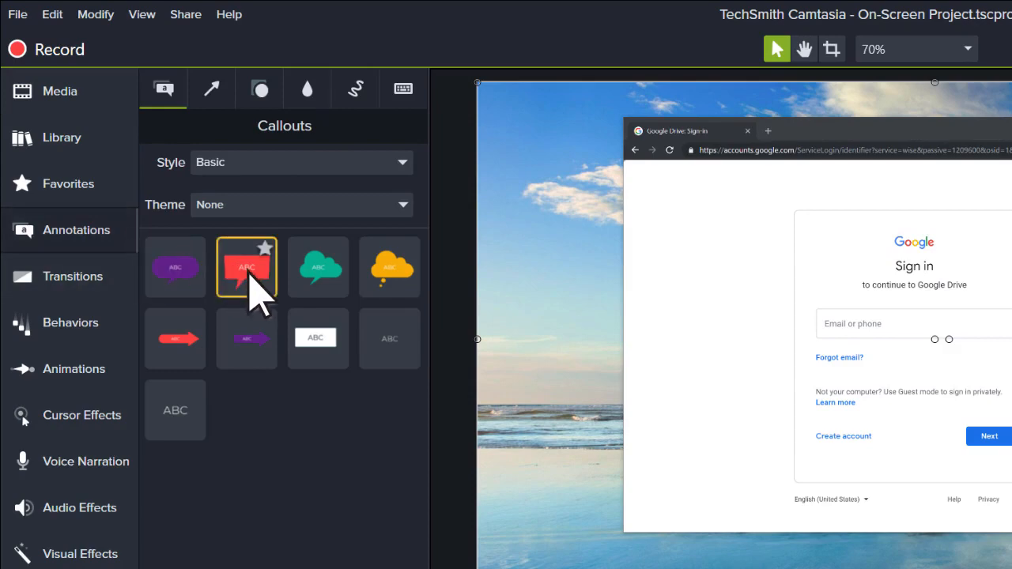
left_click_drag(250, 275, 141, 398)
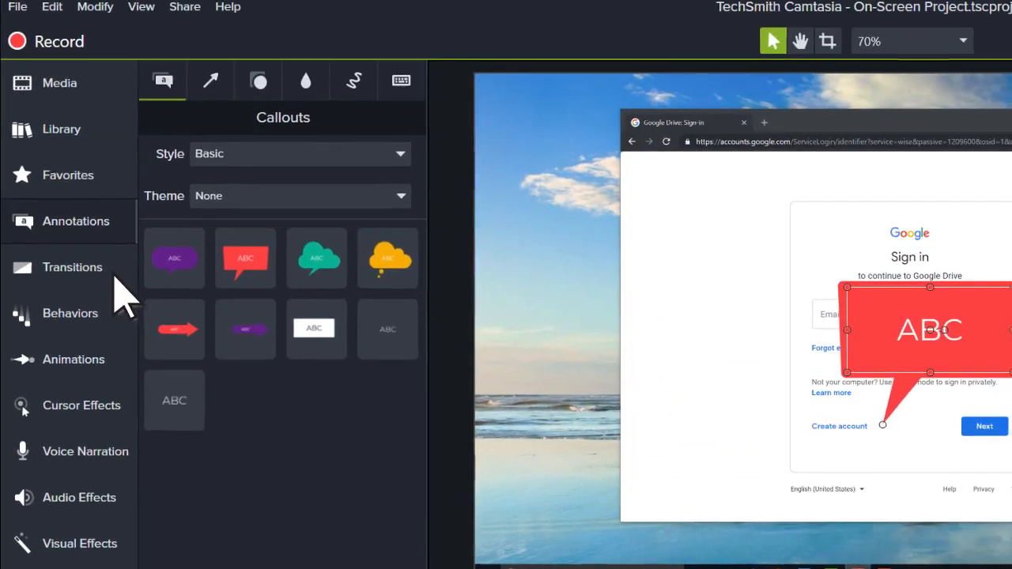
Apply a Fade transition to the timeline media
left_click(118, 122)
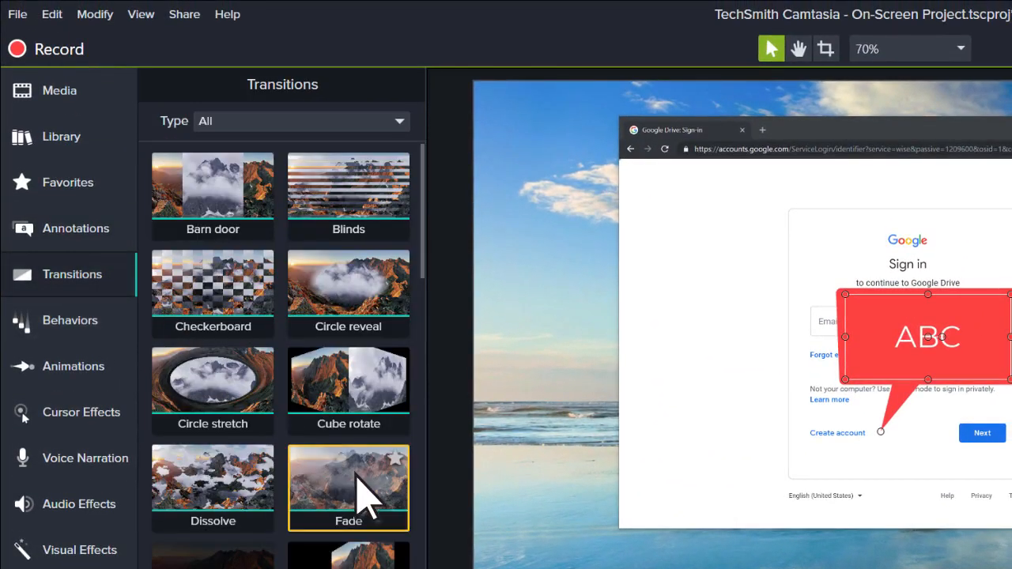
left_click_drag(362, 493, 211, 568)
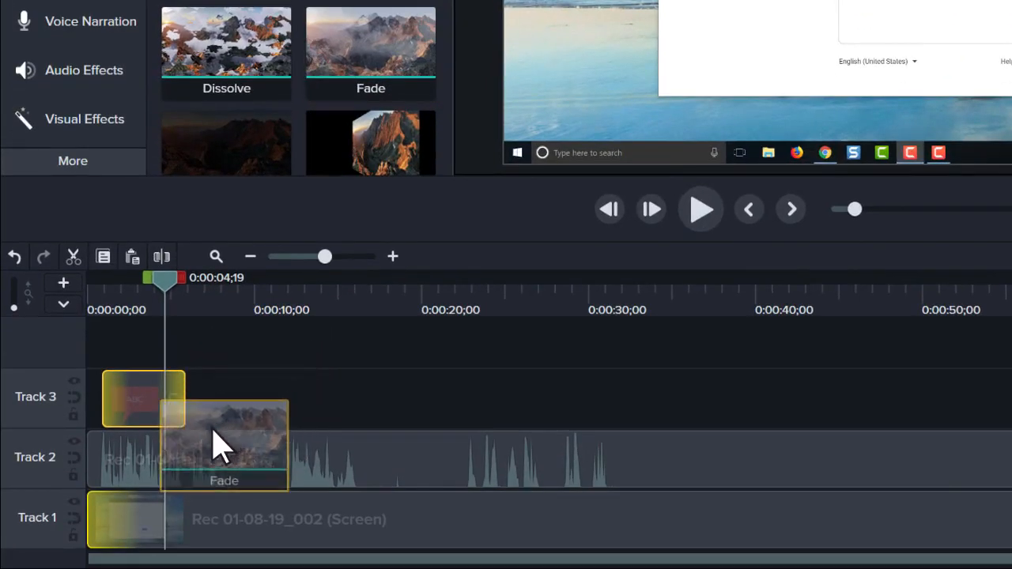
left_click_drag(214, 445, 136, 522)
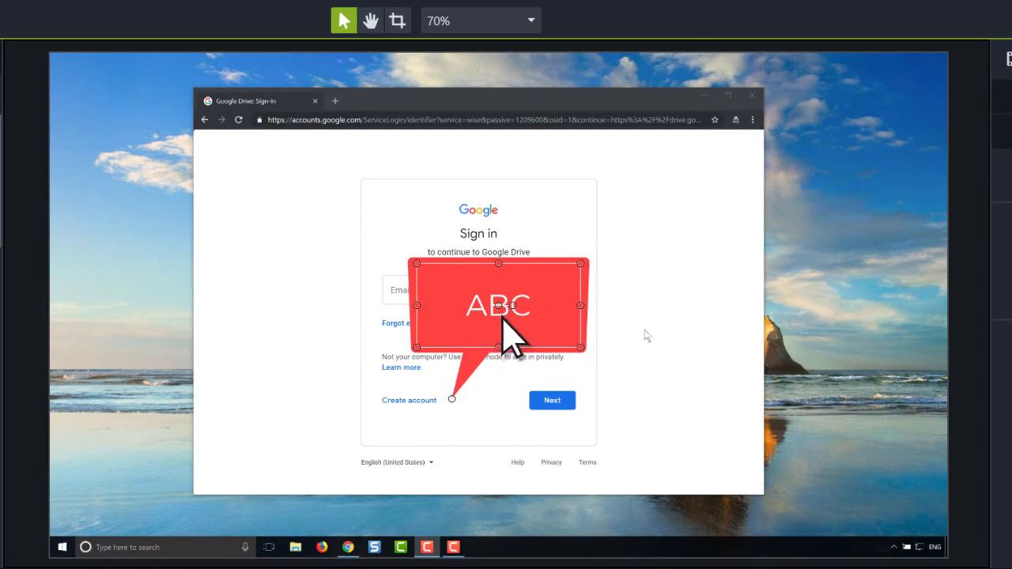
Move the speech bubble callout so its tail points at the email field, and make the bubble smaller
left_click_drag(502, 315, 607, 207)
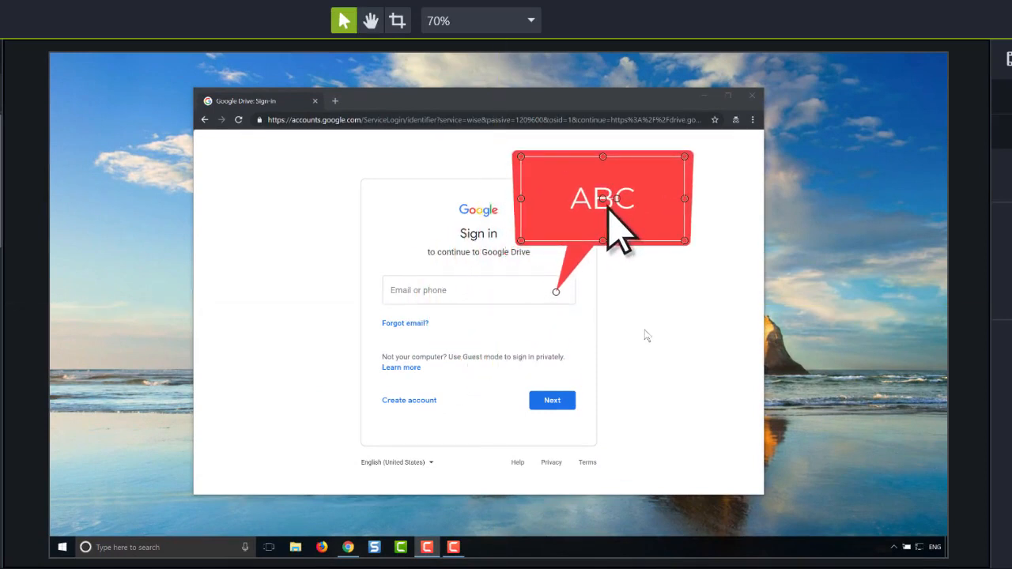
left_click_drag(685, 156, 651, 177)
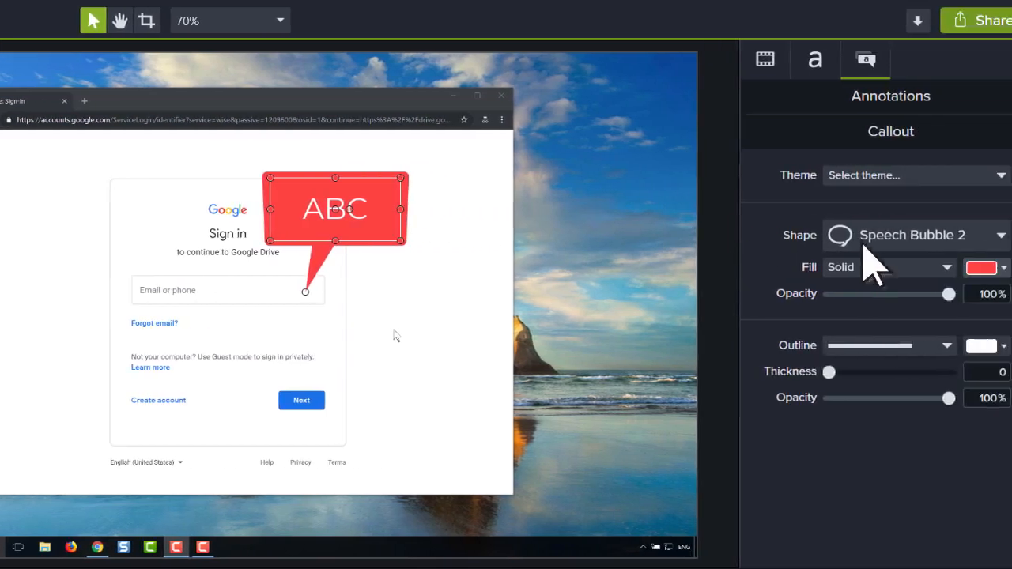
Change the callout's solid fill colour to green
left_click(998, 269)
left_click(888, 341)
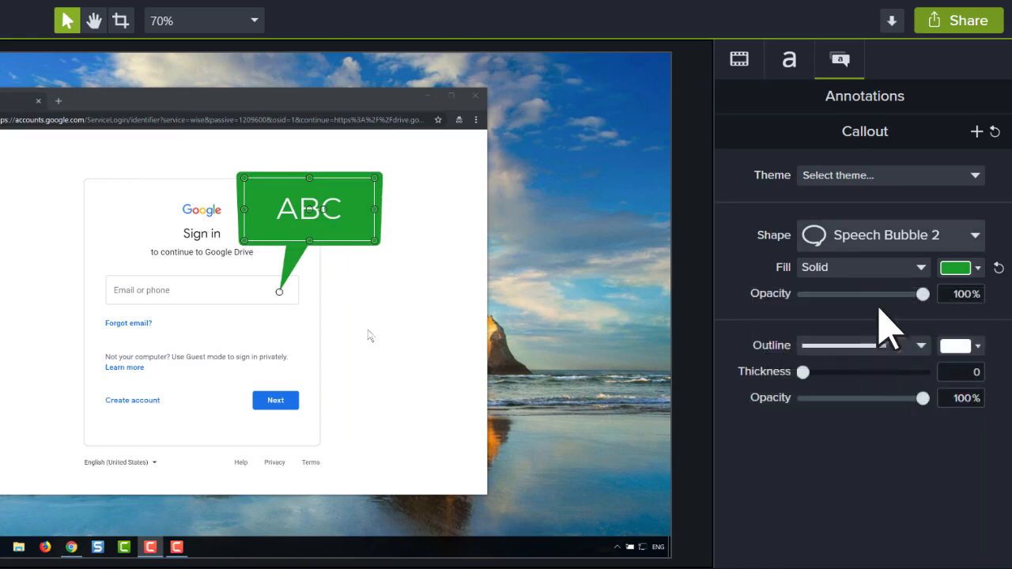
Open the project file commands
left_click(960, 49)
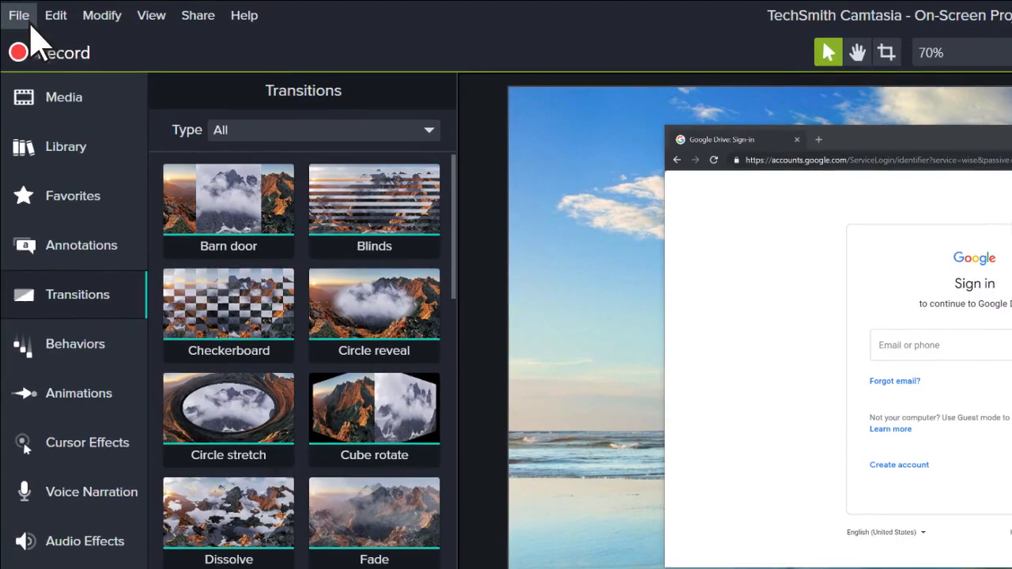
left_click(28, 20)
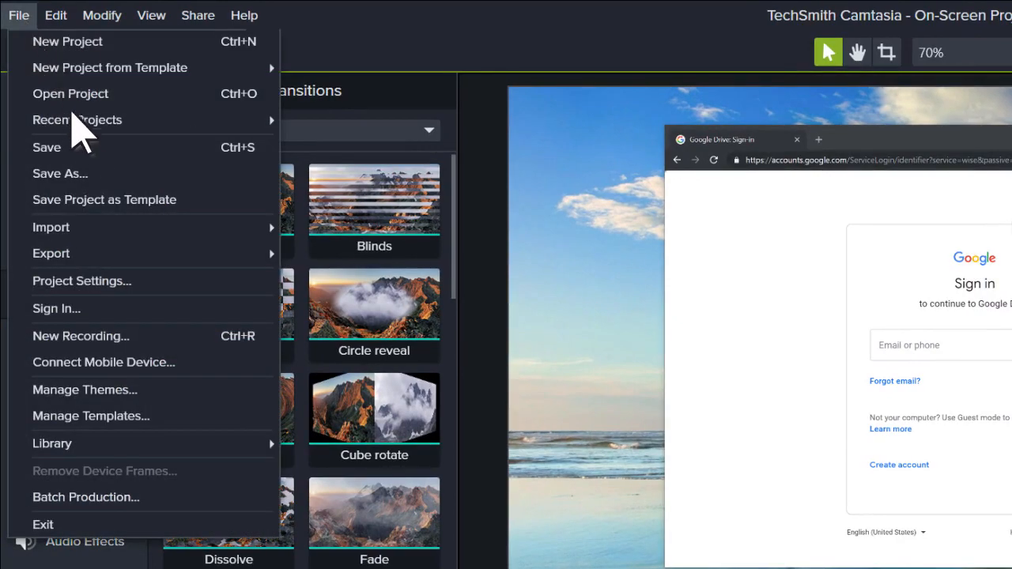